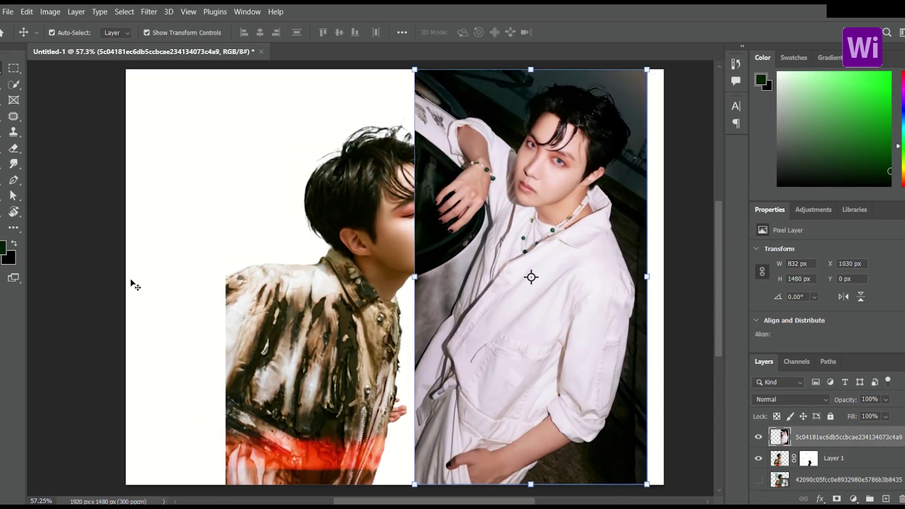
# Step: Erase the leftover dark background beside the right-hand portrait's lips
pyautogui.scroll(3, 402, 333)
pyautogui.press('e')
pyautogui.scroll(3, 378, 354)
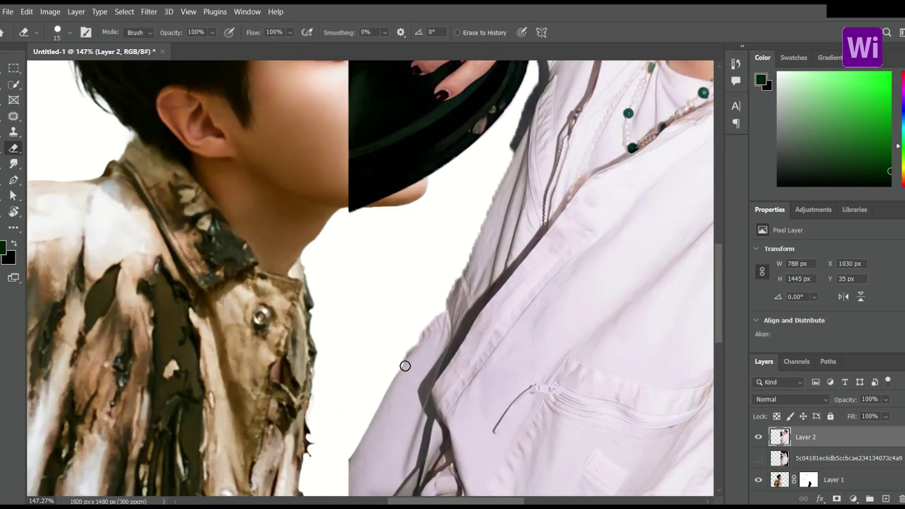
pyautogui.scroll(3, 511, 157)
pyautogui.moveTo(415, 349)
pyautogui.mouseDown()
pyautogui.moveTo(485, 273)
pyautogui.moveTo(410, 375)
pyautogui.moveTo(508, 338)
pyautogui.mouseUp()
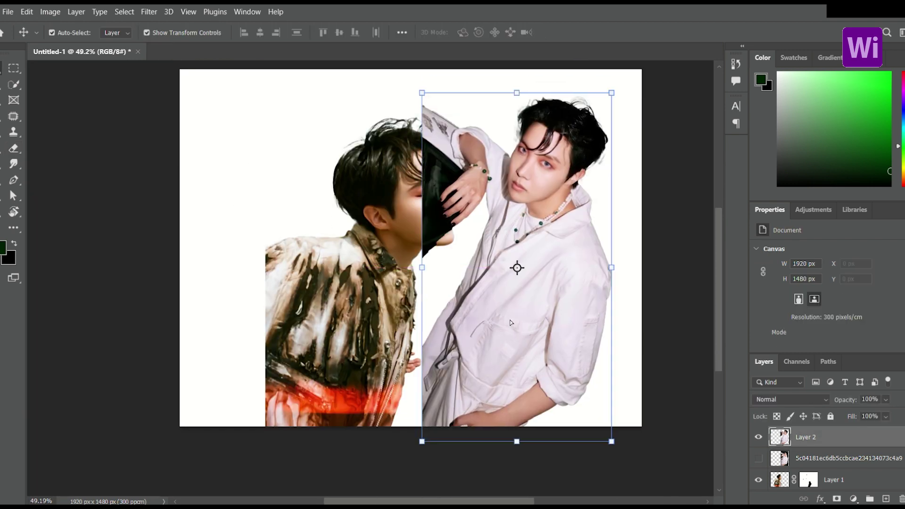
# Step: Scale up the right-hand figure on Layer 2 and apply the new size
pyautogui.moveTo(451, 393)
pyautogui.mouseDown()
pyautogui.moveTo(532, 358)
pyautogui.moveTo(546, 313)
pyautogui.mouseUp()
pyautogui.press('Return')
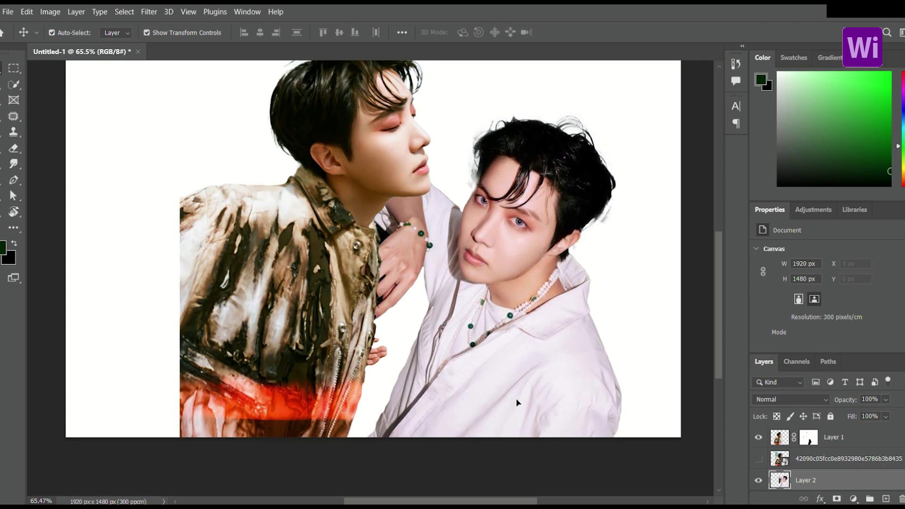
pyautogui.hotkey('ctrl', 't')
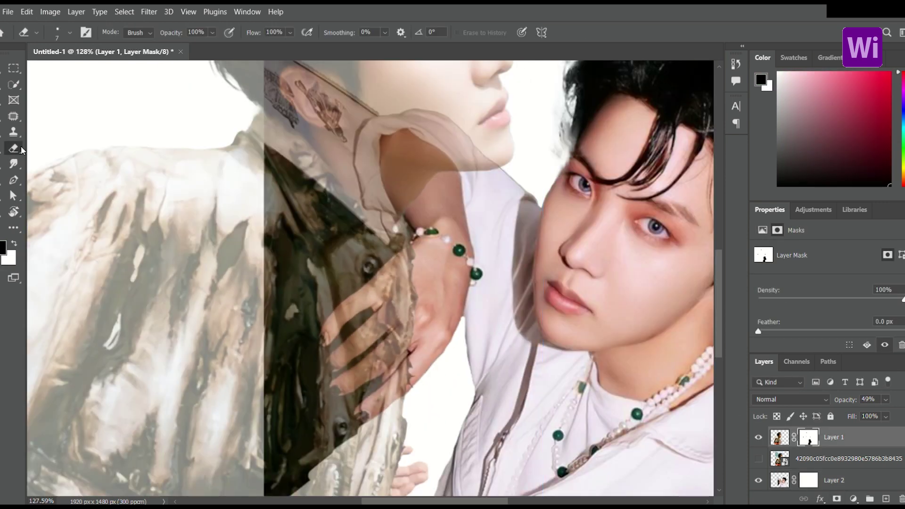
# Step: Paint Layer 1's mask so the left figure's hand shows over the other's shoulder
pyautogui.press('b')
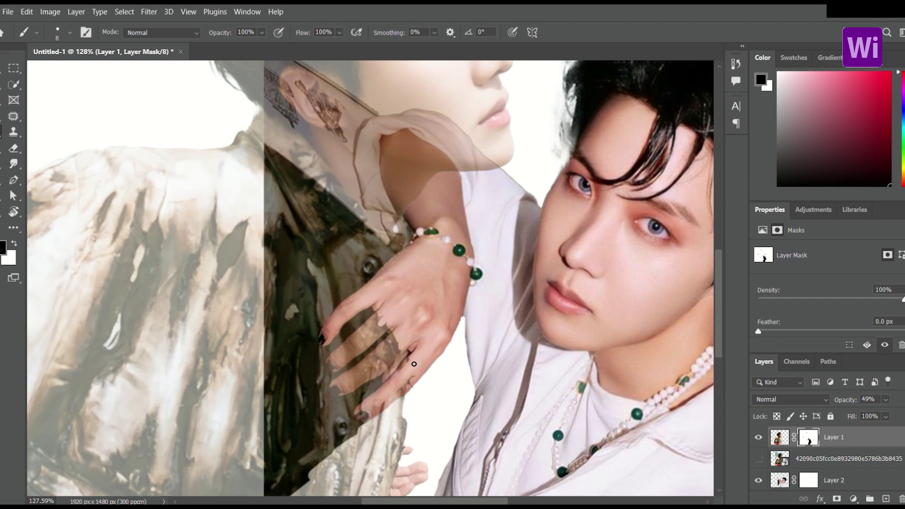
pyautogui.moveTo(387, 411); pyautogui.dragTo(398, 338)
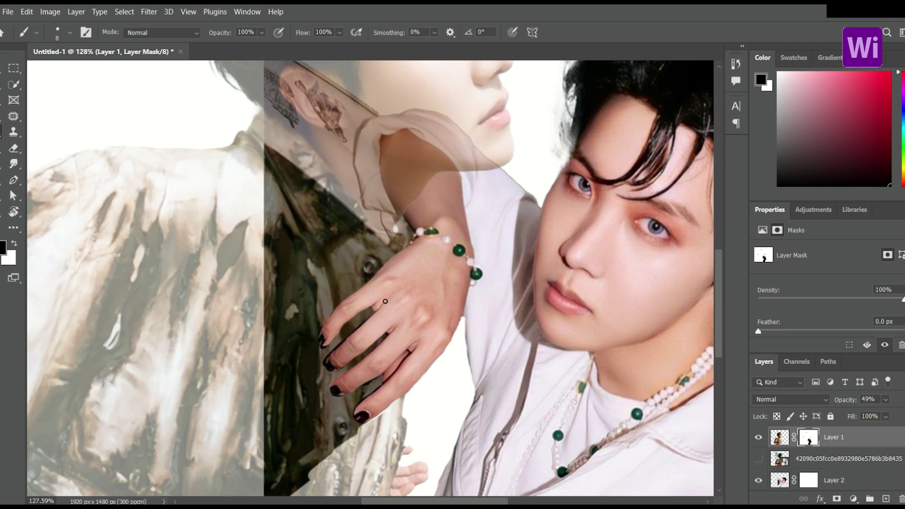
pyautogui.scroll(3, 331, 300)
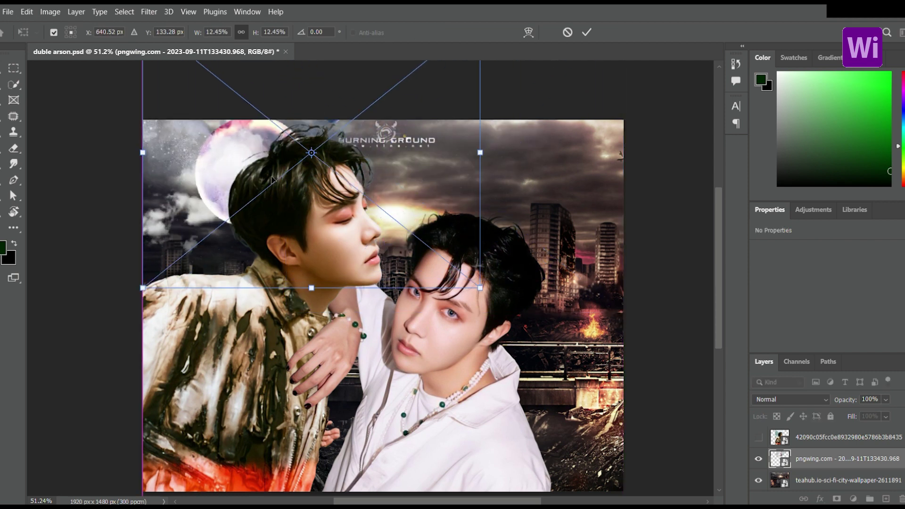
# Step: Move and rotate the planet, and mask out its lit upper-left area
pyautogui.moveTo(542, 212); pyautogui.dragTo(599, 164)
pyautogui.moveTo(490, 264); pyautogui.dragTo(448, 173)
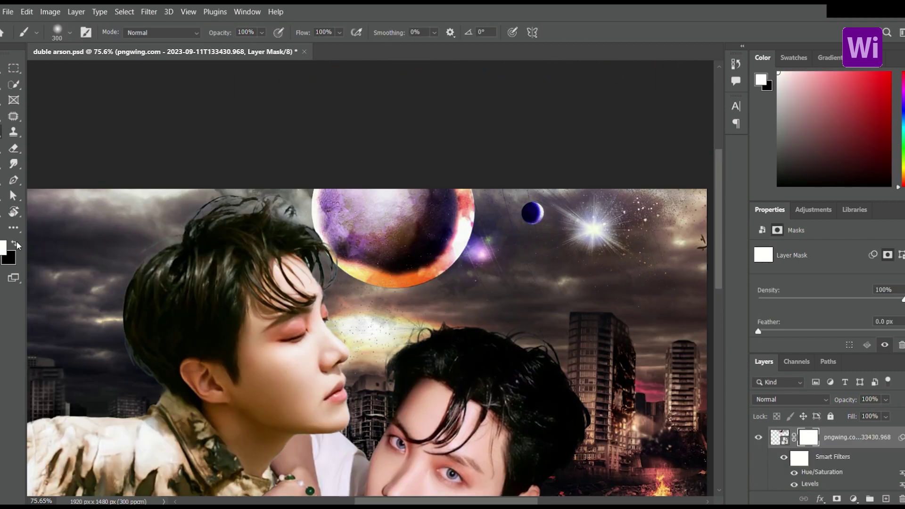
pyautogui.moveTo(377, 212)
pyautogui.mouseDown()
pyautogui.moveTo(457, 222)
pyautogui.moveTo(397, 208)
pyautogui.mouseUp()
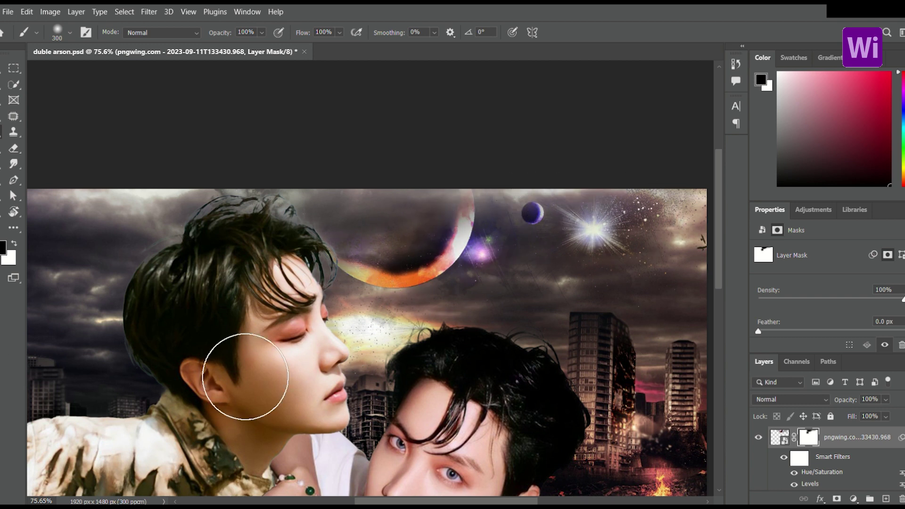
pyautogui.hotkey('ctrl', '0')
# Step: Enlarge, tilt and shift the planet toward the upper left of the sky
pyautogui.click(779, 437)
pyautogui.press('v')
pyautogui.hotkey('ctrl', 't')
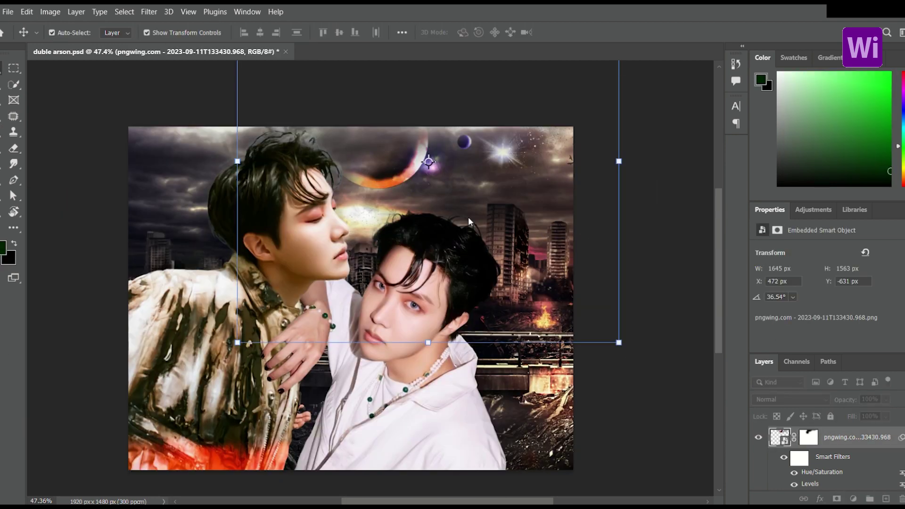
pyautogui.moveTo(648, 363); pyautogui.dragTo(619, 392)
pyautogui.moveTo(596, 363); pyautogui.dragTo(707, 448)
pyautogui.moveTo(589, 165); pyautogui.dragTo(421, 145)
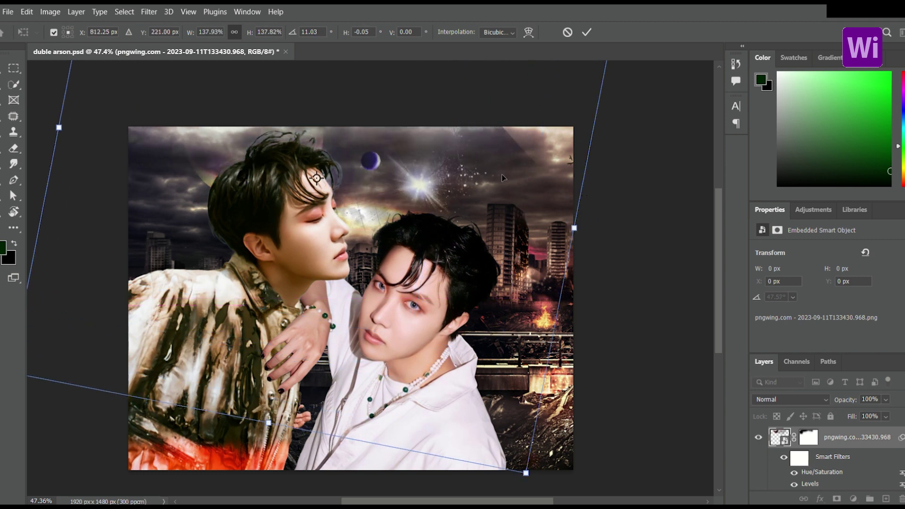
pyautogui.press('Return')
# Step: Ready the planet's mask for painting with black and white colours
pyautogui.click(808, 436)
pyautogui.press('b')
pyautogui.press('d')
pyautogui.scroll(3, 488, 161)
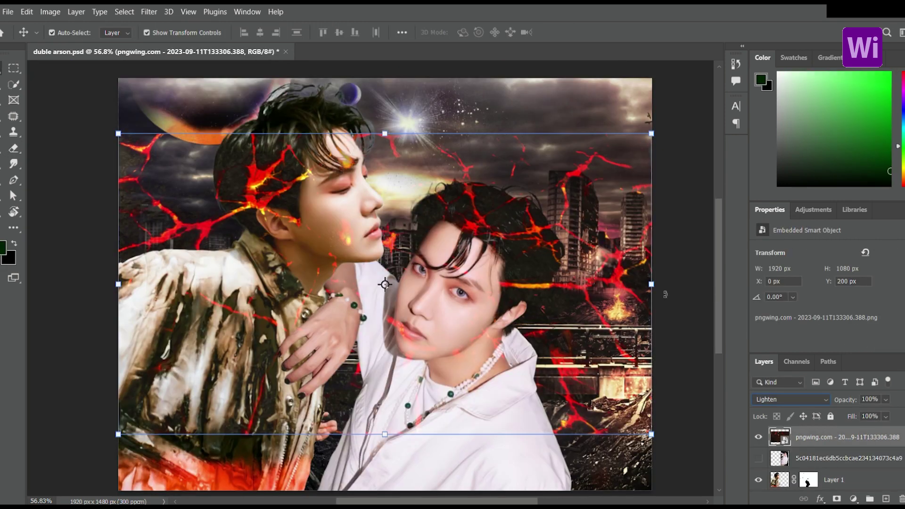
# Step: Shrink the lava cracks and rotate them about 42 degrees onto the left figure's cheek
pyautogui.scroll(3, 169, 205)
pyautogui.moveTo(264, 293); pyautogui.dragTo(410, 264)
pyautogui.moveTo(572, 176)
pyautogui.mouseDown()
pyautogui.moveTo(589, 305)
pyautogui.moveTo(381, 228)
pyautogui.mouseUp()
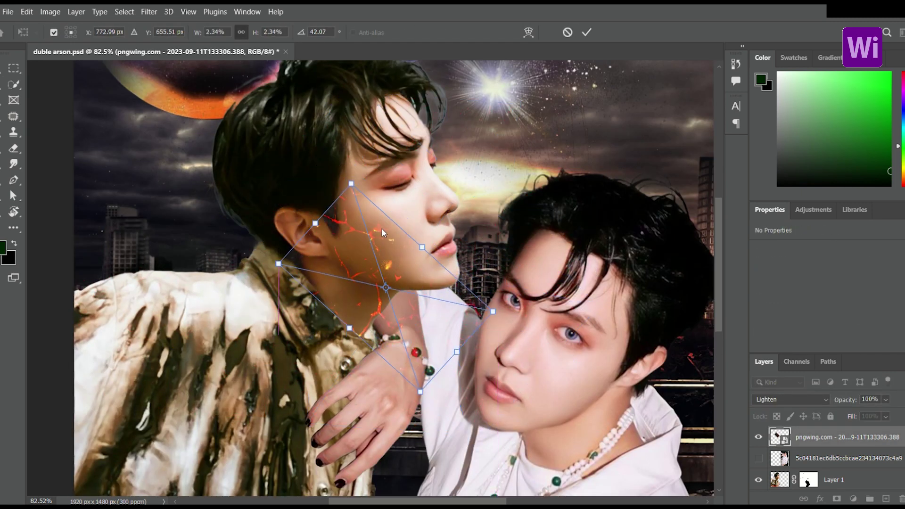
pyautogui.press('Return')
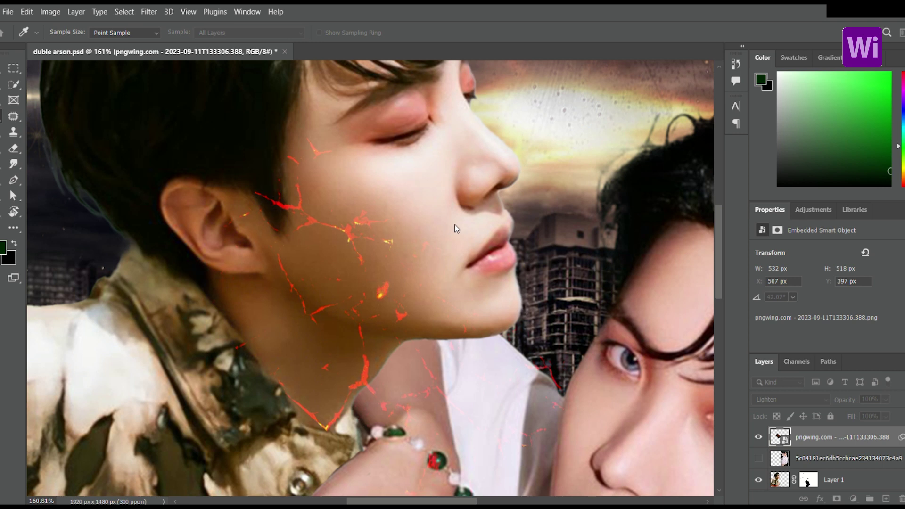
pyautogui.scroll(3, 314, 325)
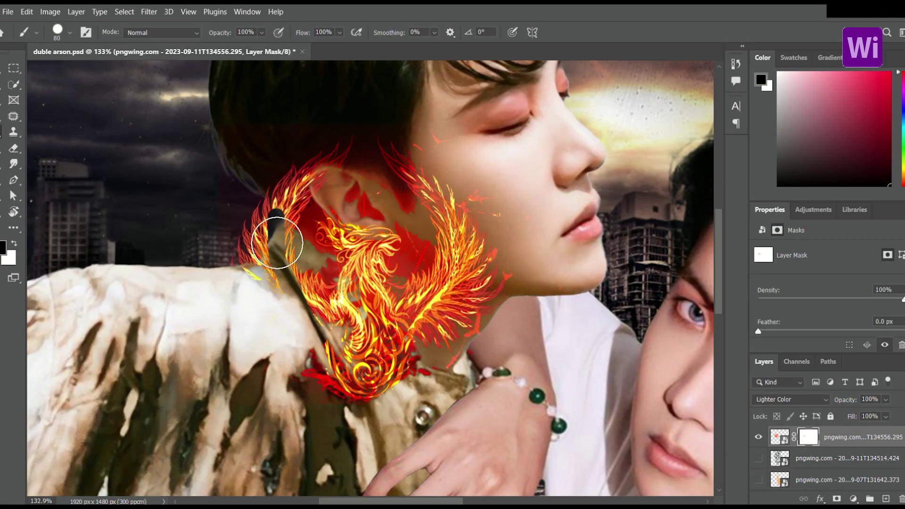
# Step: Mask the phoenix off the ear and collar and move it down onto the neck
pyautogui.moveTo(277, 243)
pyautogui.mouseDown()
pyautogui.moveTo(363, 172)
pyautogui.moveTo(404, 208)
pyautogui.moveTo(414, 253)
pyautogui.moveTo(377, 330)
pyautogui.moveTo(413, 377)
pyautogui.mouseUp()
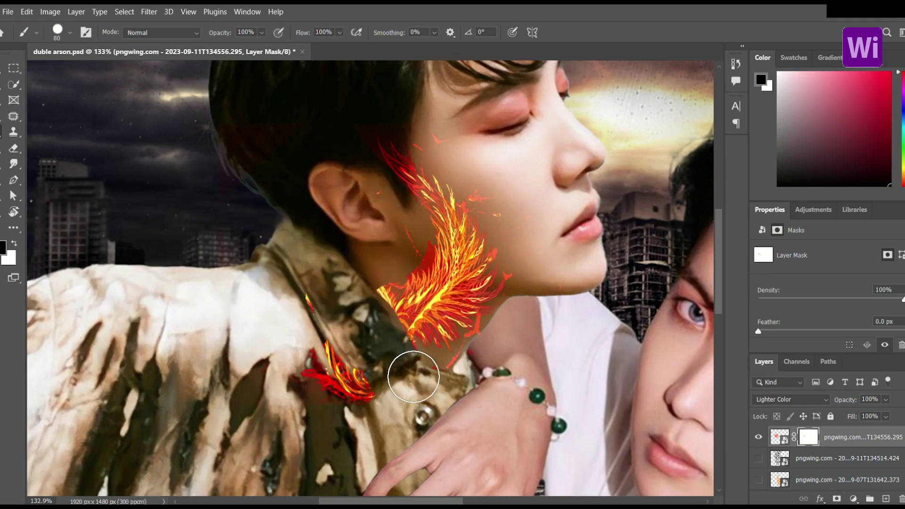
pyautogui.moveTo(514, 379); pyautogui.dragTo(306, 331)
pyautogui.hotkey('ctrl', '-')
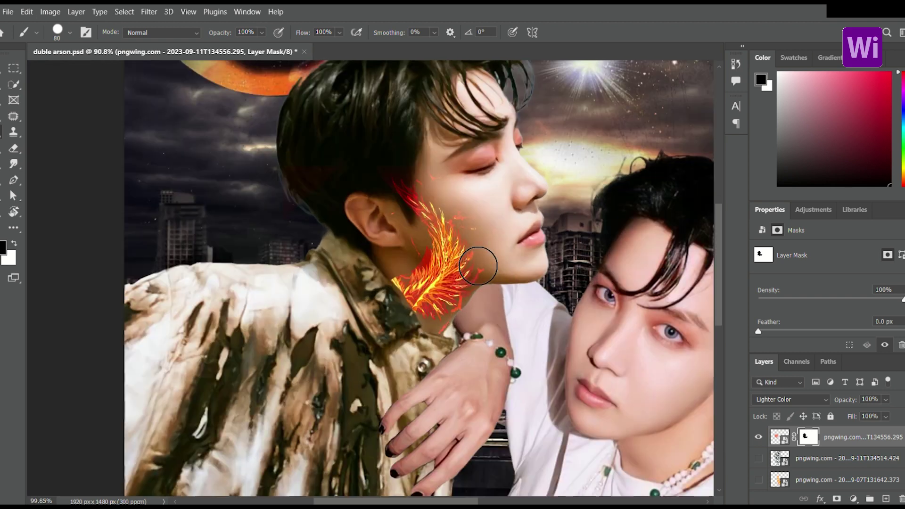
pyautogui.press('v')
pyautogui.moveTo(461, 291); pyautogui.dragTo(434, 301)
# Step: Refine the phoenix mask, hiding the lower fire over the collar and restoring some flame
pyautogui.click(808, 436)
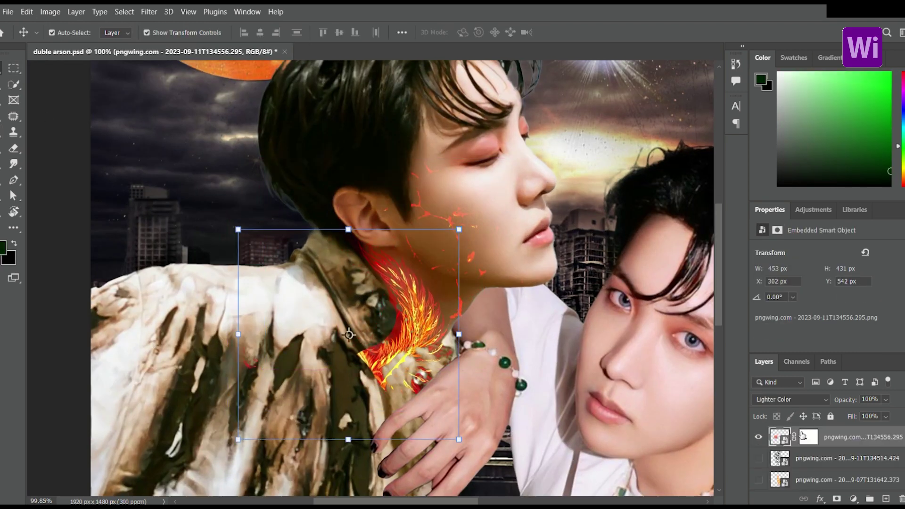
pyautogui.press('b')
pyautogui.scroll(-1, 336, 343)
pyautogui.press('d')
pyautogui.moveTo(337, 343); pyautogui.dragTo(424, 353)
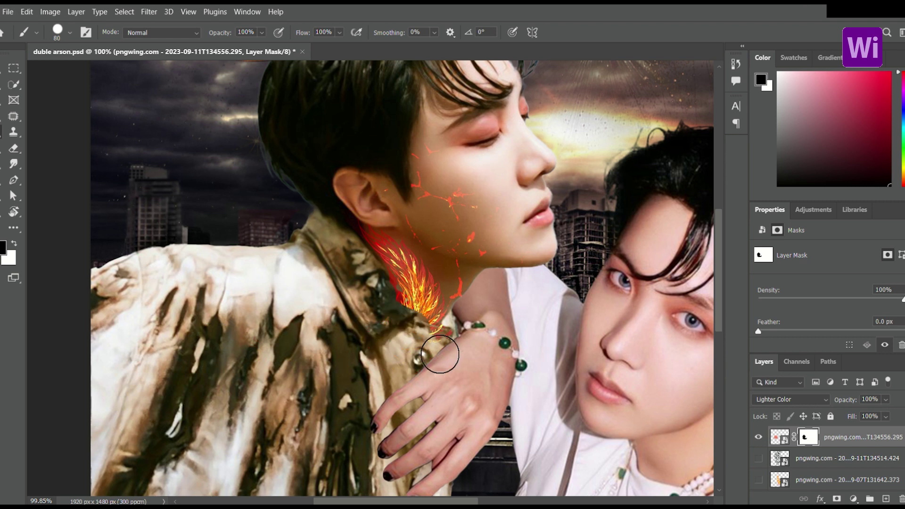
pyautogui.scroll(3, 404, 325)
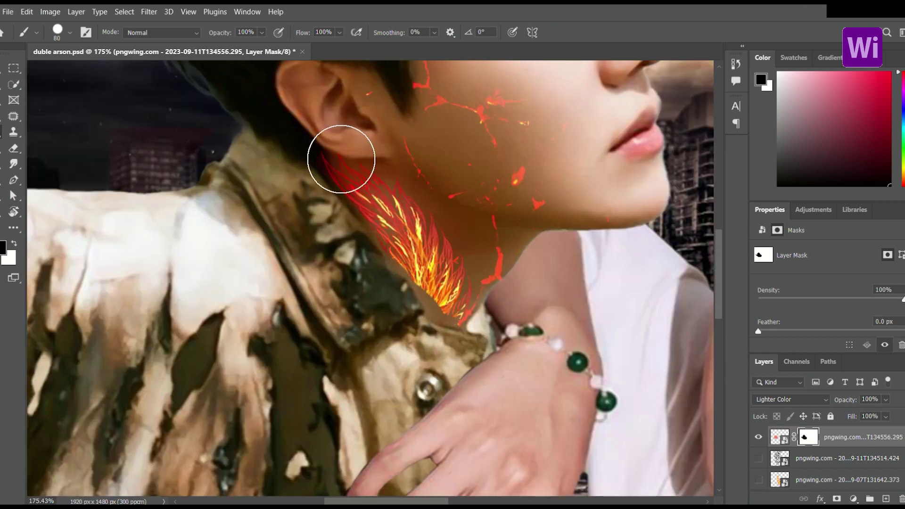
pyautogui.press('x')
pyautogui.scroll(2, 418, 284)
pyautogui.press('[')
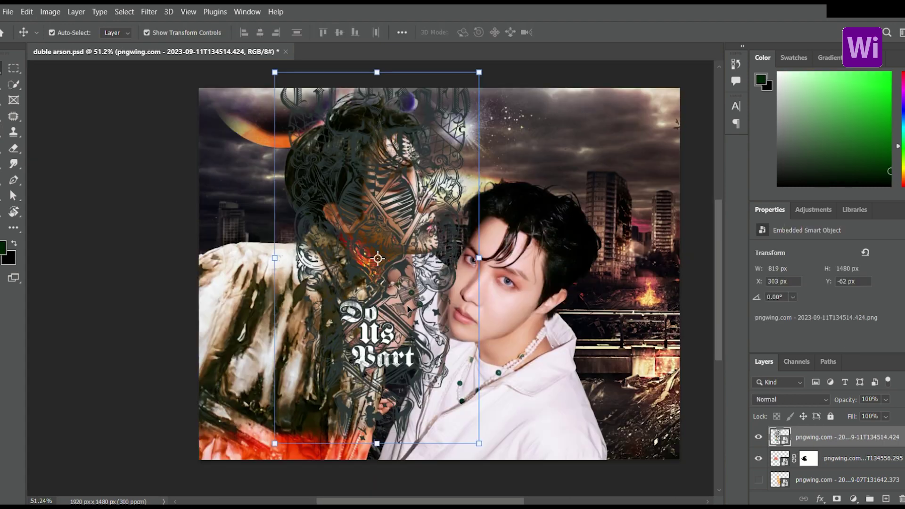
# Step: Shrink, move and rotate the Do Us Part tattoo to follow the hand
pyautogui.moveTo(478, 444); pyautogui.dragTo(391, 302)
pyautogui.moveTo(337, 242); pyautogui.dragTo(427, 306)
pyautogui.scroll(3, 427, 306)
pyautogui.moveTo(476, 264)
pyautogui.mouseDown()
pyautogui.moveTo(500, 311)
pyautogui.moveTo(459, 315)
pyautogui.moveTo(476, 301)
pyautogui.mouseUp()
pyautogui.scroll(2, 459, 314)
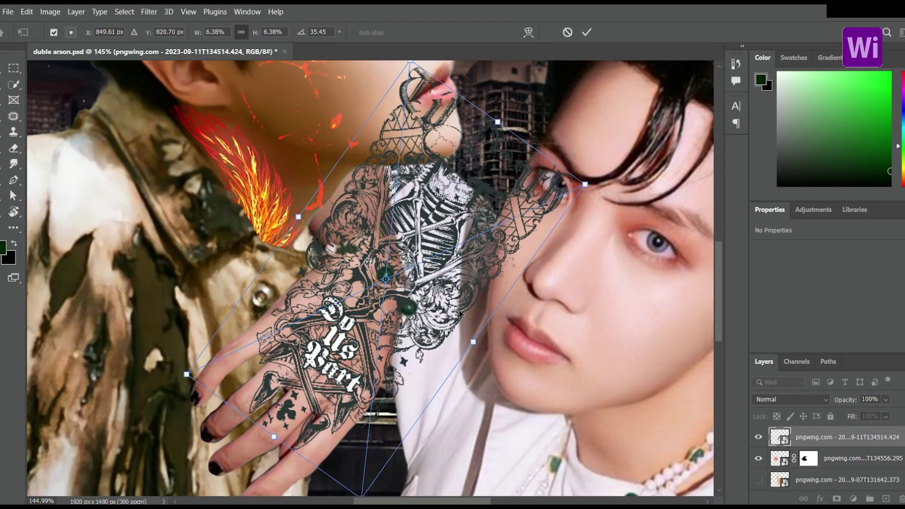
pyautogui.press('Return')
# Step: Add a mask to the Do Us Part tattoo and hide it over the neck, chin and face
pyautogui.click(837, 499)
pyautogui.press('b')
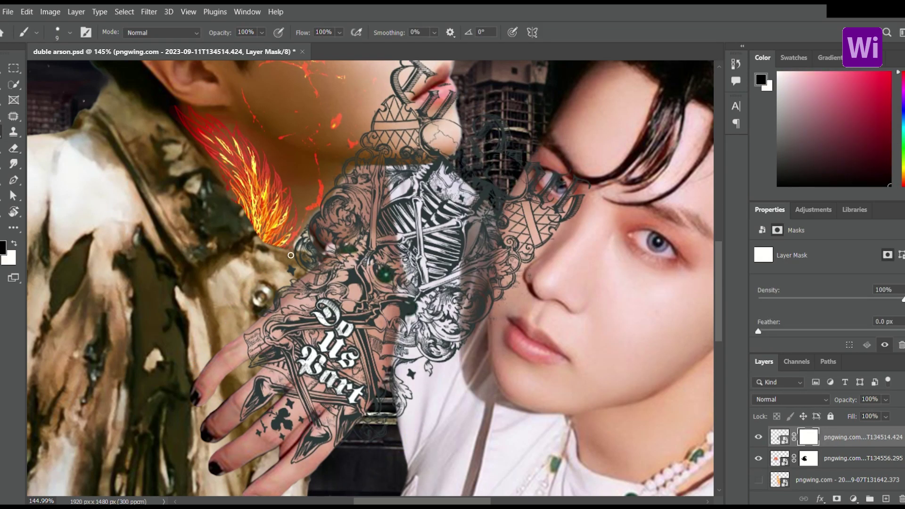
pyautogui.press(']')
pyautogui.press(']')
pyautogui.press(']')
pyautogui.moveTo(299, 279); pyautogui.dragTo(400, 169)
pyautogui.moveTo(401, 94)
pyautogui.mouseDown()
pyautogui.moveTo(526, 342)
pyautogui.moveTo(382, 471)
pyautogui.moveTo(420, 420)
pyautogui.moveTo(447, 340)
pyautogui.moveTo(448, 279)
pyautogui.moveTo(441, 376)
pyautogui.mouseUp()
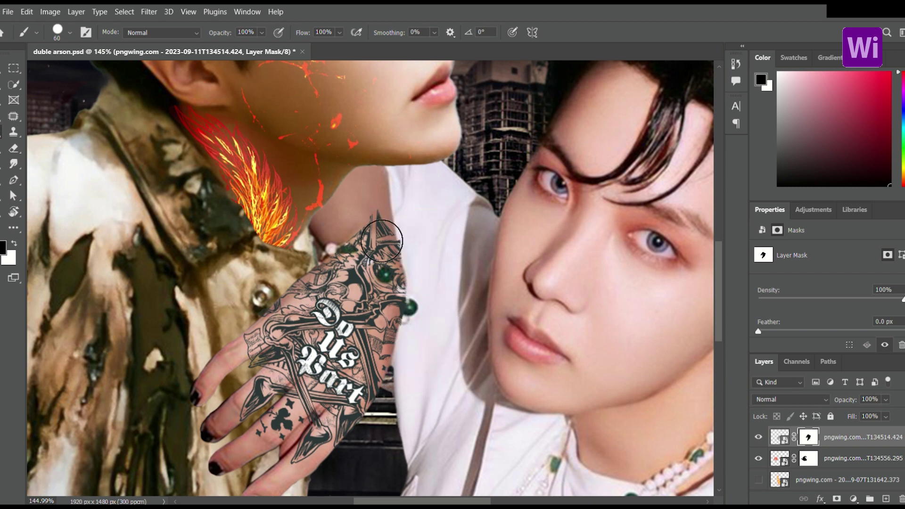
# Step: Restore the tattoo near the wrist, then shrink the lace tattoo to fit the neck
pyautogui.scroll(2, 273, 350)
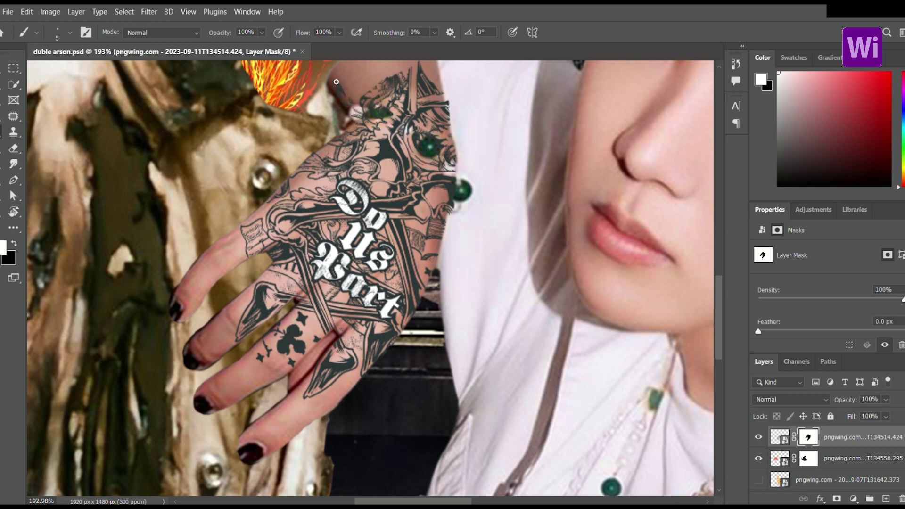
pyautogui.scroll(3, 336, 82)
pyautogui.moveTo(367, 222)
pyautogui.mouseDown()
pyautogui.moveTo(434, 181)
pyautogui.moveTo(435, 204)
pyautogui.mouseUp()
pyautogui.press('x')
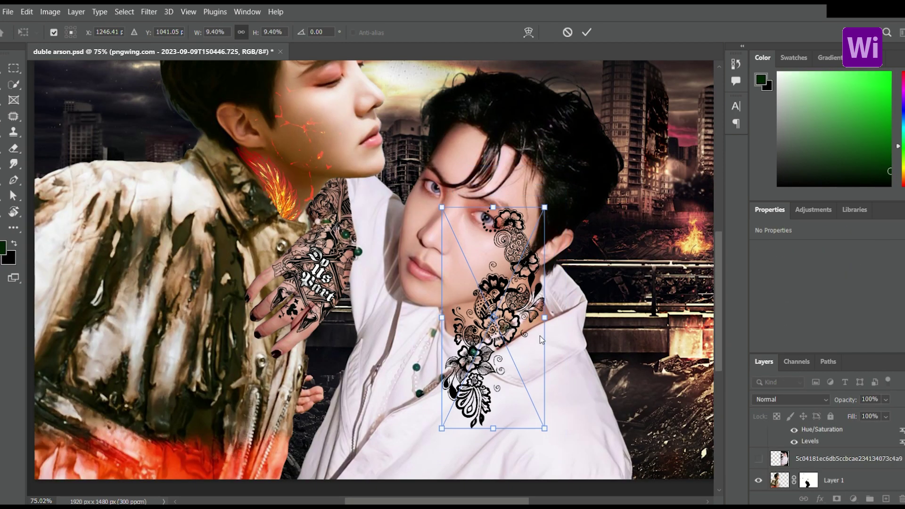
pyautogui.moveTo(441, 428); pyautogui.dragTo(456, 413)
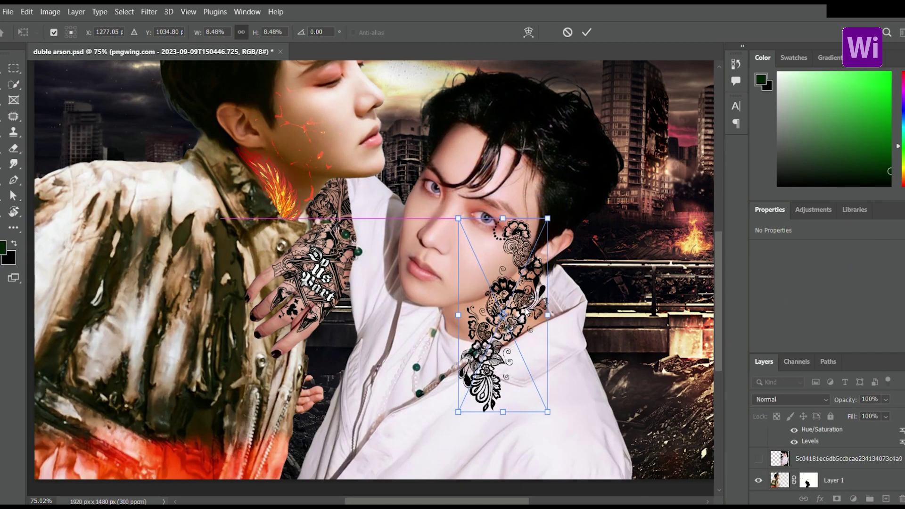
# Step: Narrow the lace tattoo along the right man's neck and mask the ear and below-collar parts
pyautogui.scroll(5, 382, 231)
pyautogui.moveTo(438, 322); pyautogui.dragTo(451, 322)
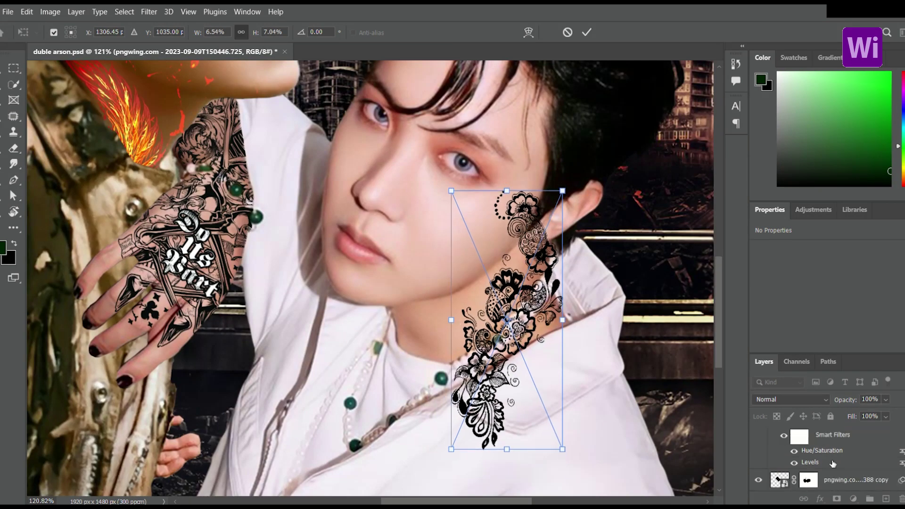
pyautogui.moveTo(549, 243); pyautogui.dragTo(567, 302)
pyautogui.moveTo(495, 424); pyautogui.dragTo(470, 405)
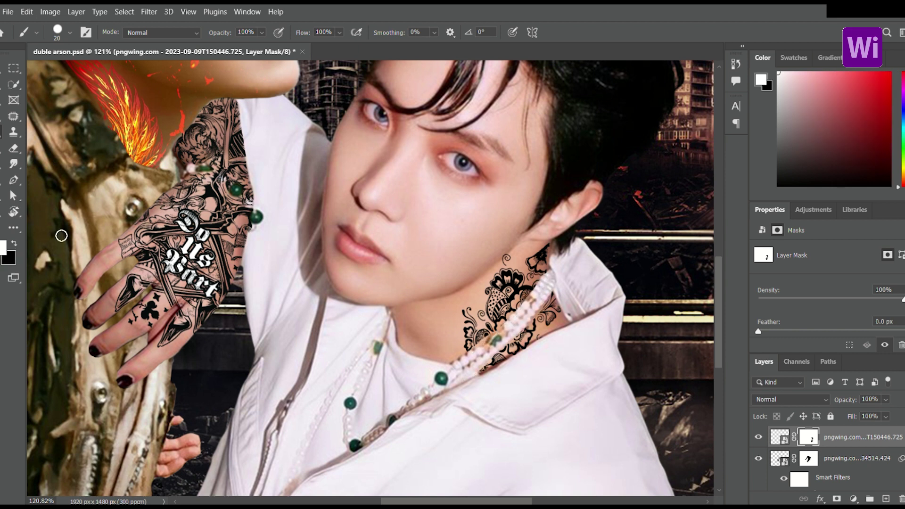
pyautogui.press('[')
pyautogui.press('[')
pyautogui.press('[')
pyautogui.scroll(4, 448, 343)
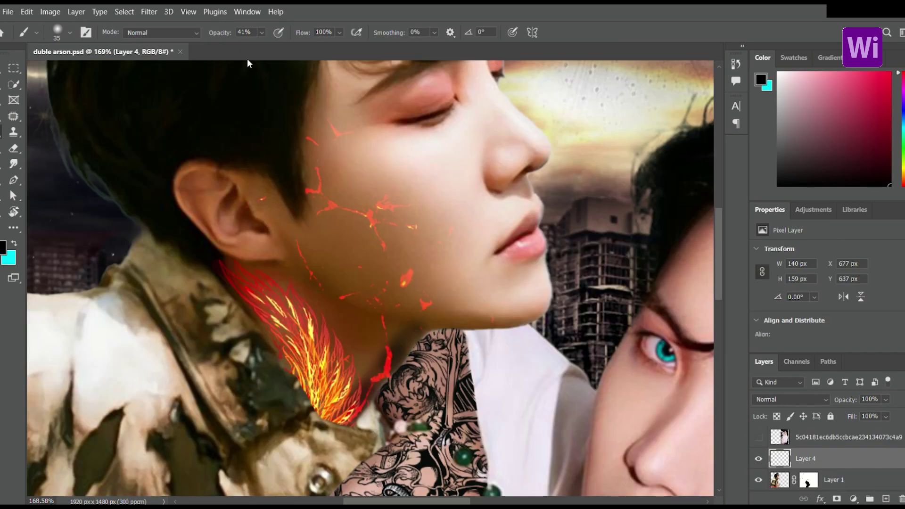
# Step: Paint a dark shadow under the left man's jaw and jawline, erasing some from the chin
pyautogui.press(']')
pyautogui.press(']')
pyautogui.press(']')
pyautogui.moveTo(398, 370)
pyautogui.mouseDown()
pyautogui.moveTo(396, 348)
pyautogui.moveTo(555, 338)
pyautogui.mouseUp()
pyautogui.moveTo(240, 222); pyautogui.dragTo(357, 319)
pyautogui.press('e')
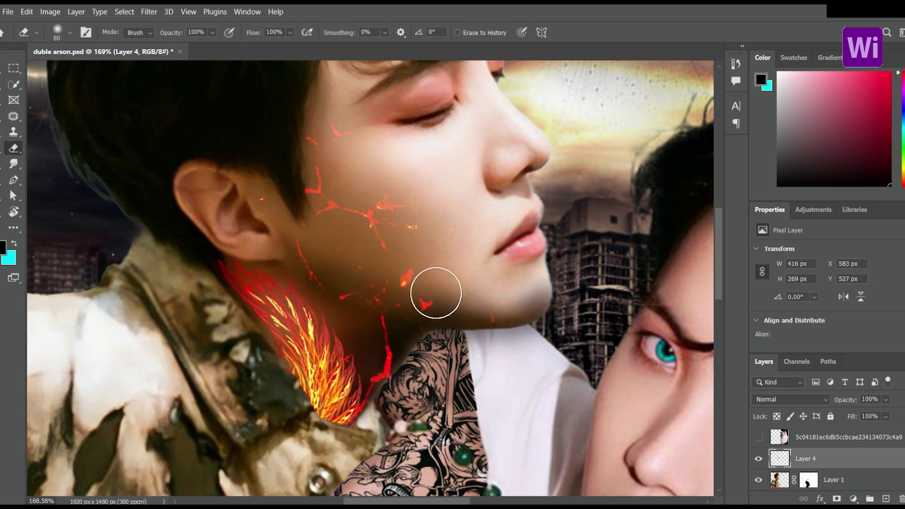
pyautogui.moveTo(436, 292); pyautogui.dragTo(520, 315)
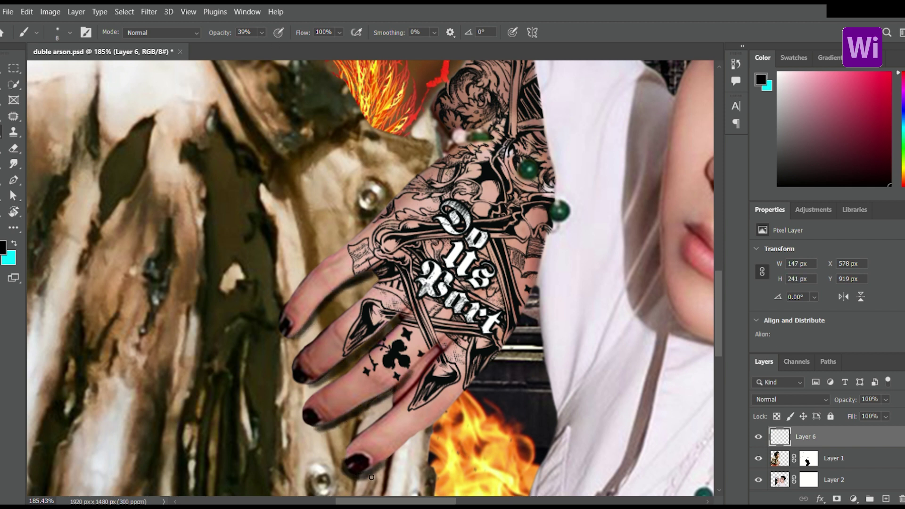
# Step: Darken the tattooed hand's edge against the jacket with soft black strokes
pyautogui.press('e')
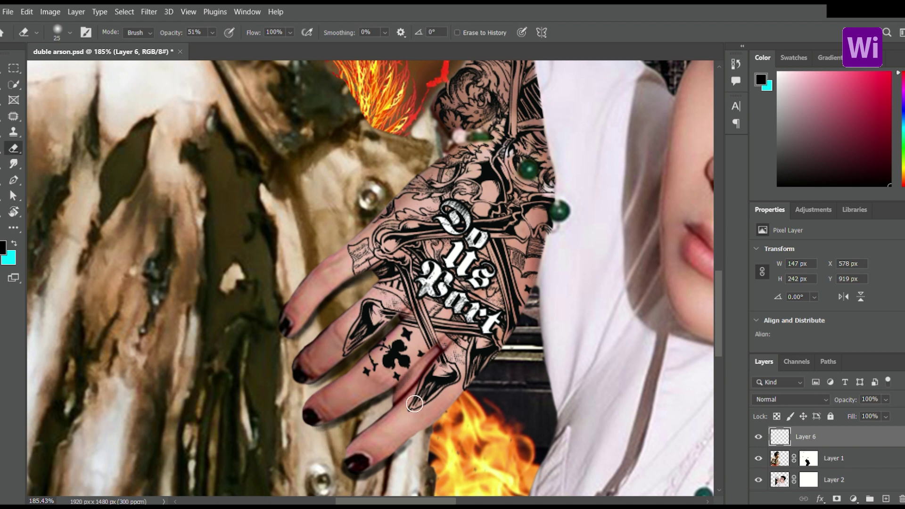
pyautogui.hotkey('ctrl', '0')
pyautogui.scroll(5, 347, 352)
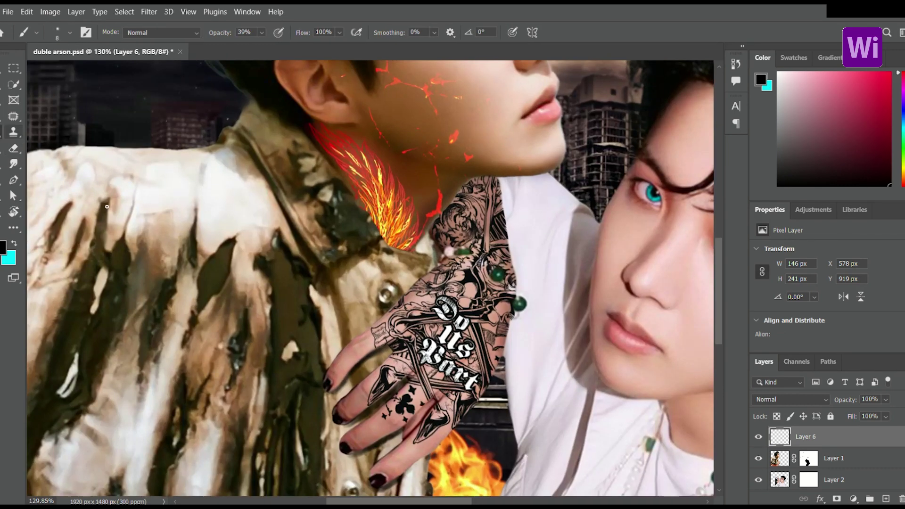
pyautogui.press('b')
pyautogui.moveTo(448, 255); pyautogui.dragTo(347, 352)
pyautogui.moveTo(381, 315); pyautogui.dragTo(461, 239)
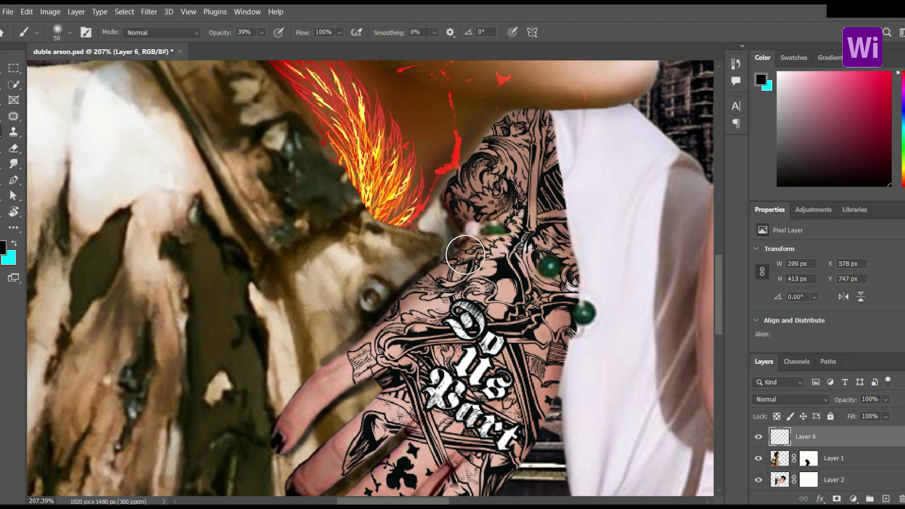
pyautogui.moveTo(430, 273); pyautogui.dragTo(283, 415)
# Step: Shade where the hand meets the jacket with a larger brush, erasing overspill
pyautogui.press(']')
pyautogui.press(']')
pyautogui.press(']')
pyautogui.scroll(-5, 371, 278)
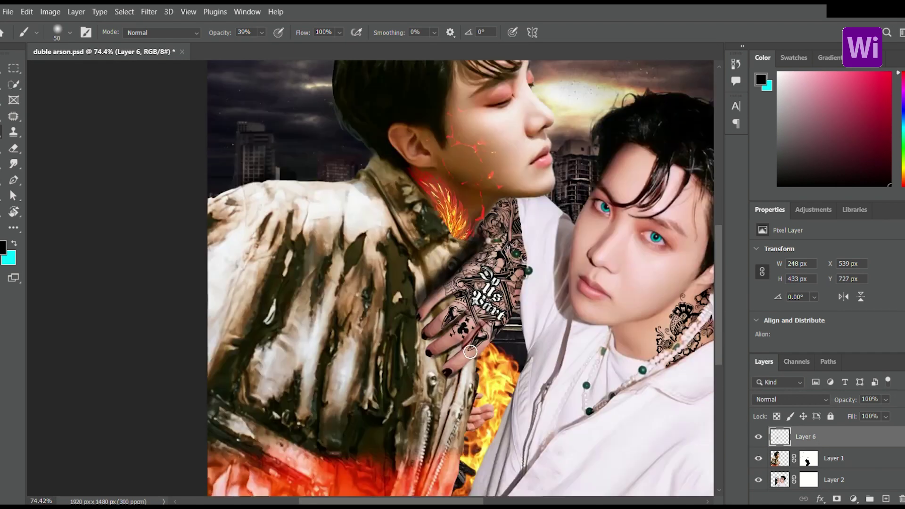
pyautogui.scroll(5, 349, 118)
pyautogui.moveTo(489, 213)
pyautogui.mouseDown()
pyautogui.moveTo(404, 289)
pyautogui.moveTo(438, 253)
pyautogui.moveTo(347, 375)
pyautogui.mouseUp()
pyautogui.press('e')
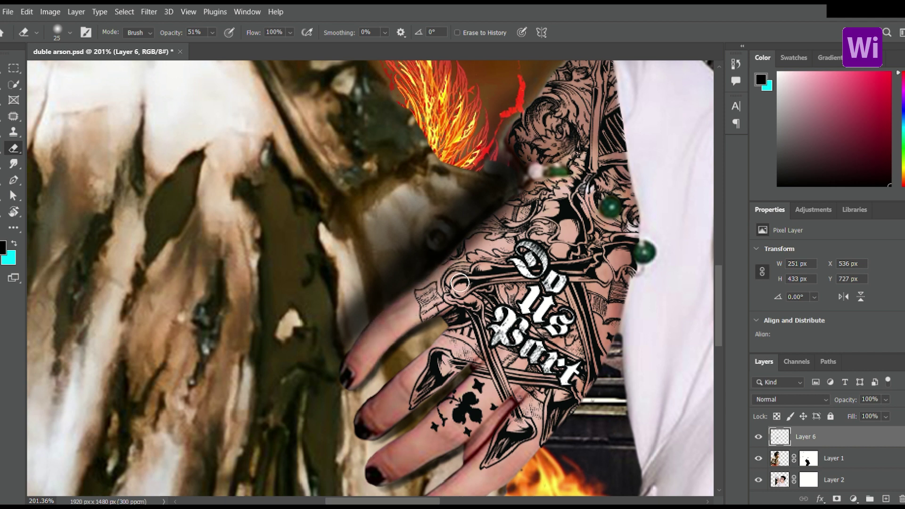
pyautogui.scroll(-7, 518, 484)
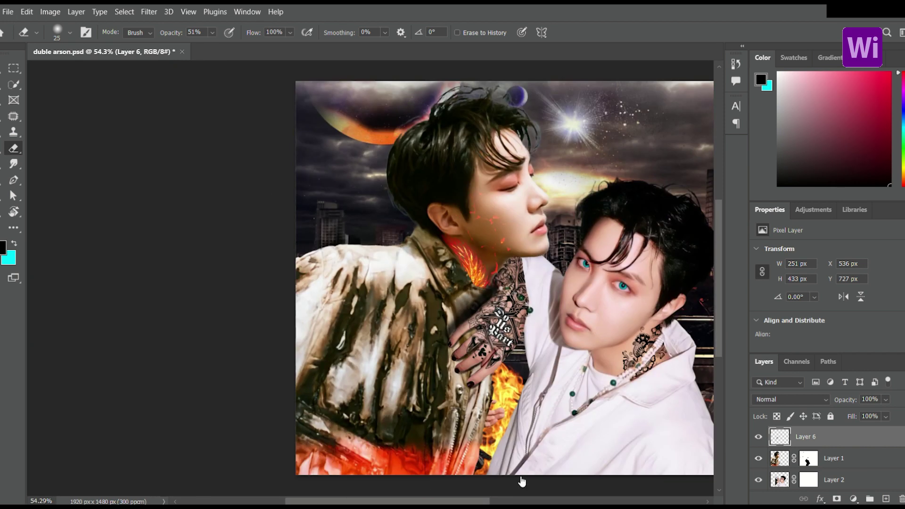
pyautogui.scroll(5, 514, 274)
pyautogui.press('b')
pyautogui.moveTo(445, 323)
pyautogui.mouseDown()
pyautogui.moveTo(394, 383)
pyautogui.moveTo(370, 358)
pyautogui.mouseUp()
pyautogui.scroll(2, 519, 273)
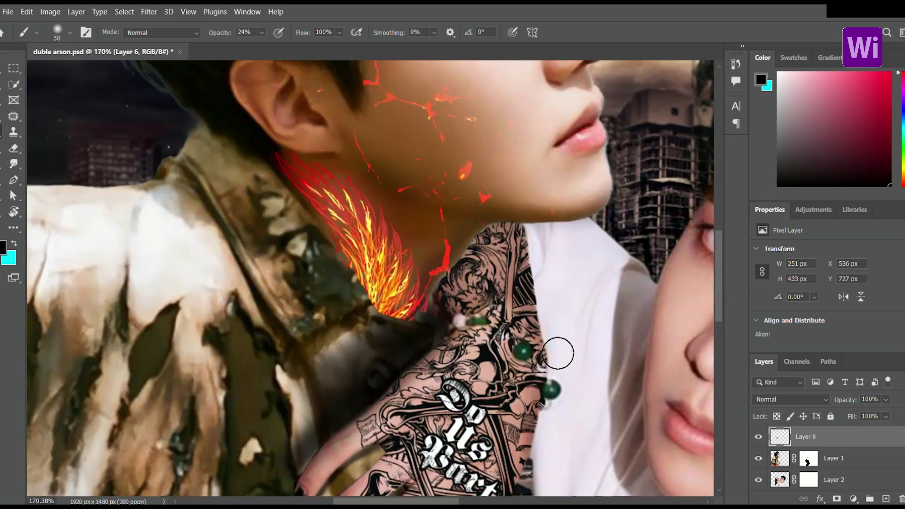
# Step: Erase shadow near the neck and add dark shading over the tattooed hand
pyautogui.press('e')
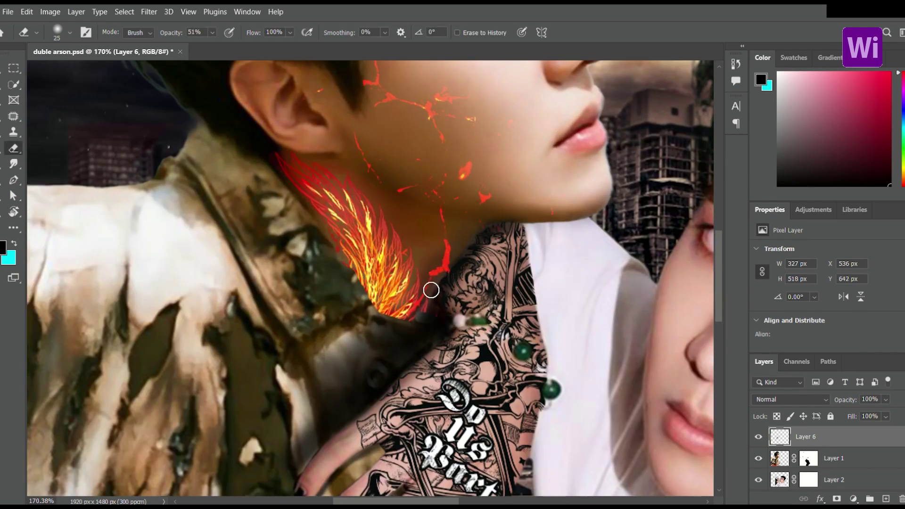
pyautogui.moveTo(444, 328); pyautogui.dragTo(424, 306)
pyautogui.scroll(-5, 424, 306)
pyautogui.scroll(2, 363, 201)
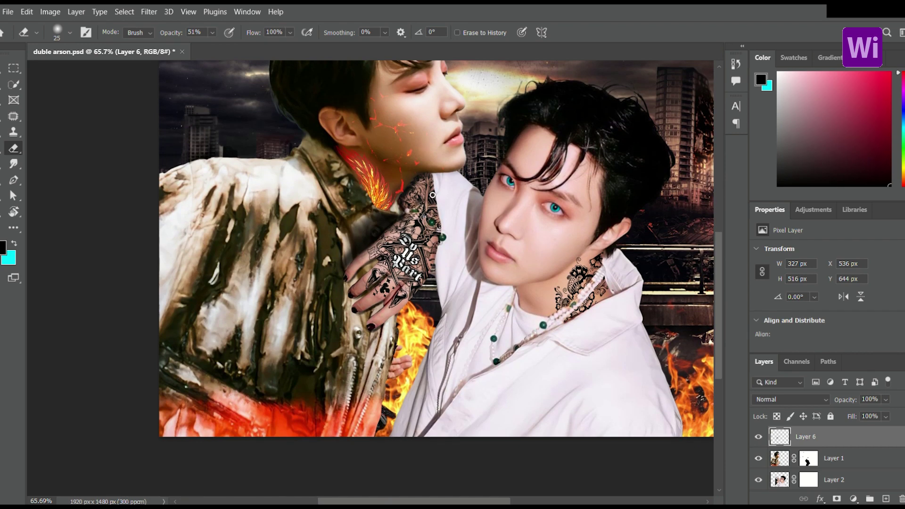
pyautogui.scroll(4, 363, 201)
pyautogui.press('b')
pyautogui.moveTo(364, 201)
pyautogui.mouseDown()
pyautogui.moveTo(424, 252)
pyautogui.moveTo(312, 360)
pyautogui.mouseUp()
pyautogui.scroll(-5, 313, 359)
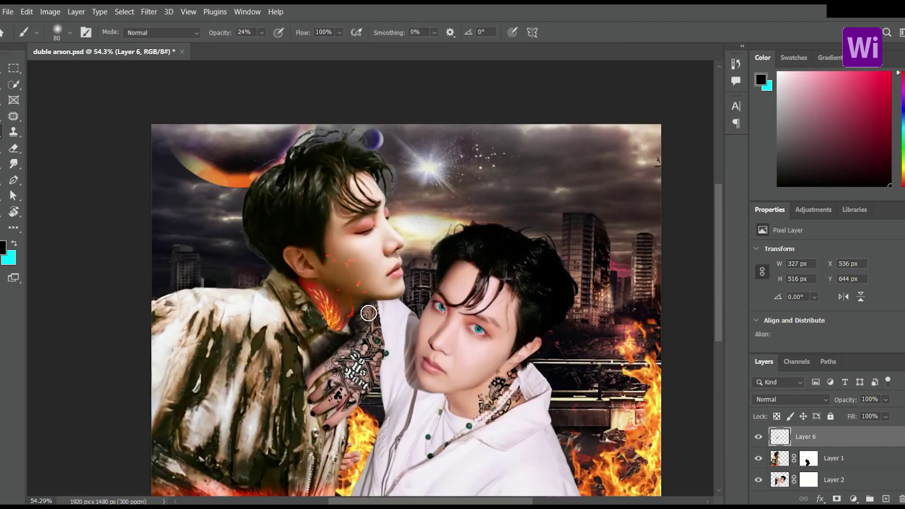
pyautogui.scroll(5, 261, 137)
pyautogui.click(808, 458)
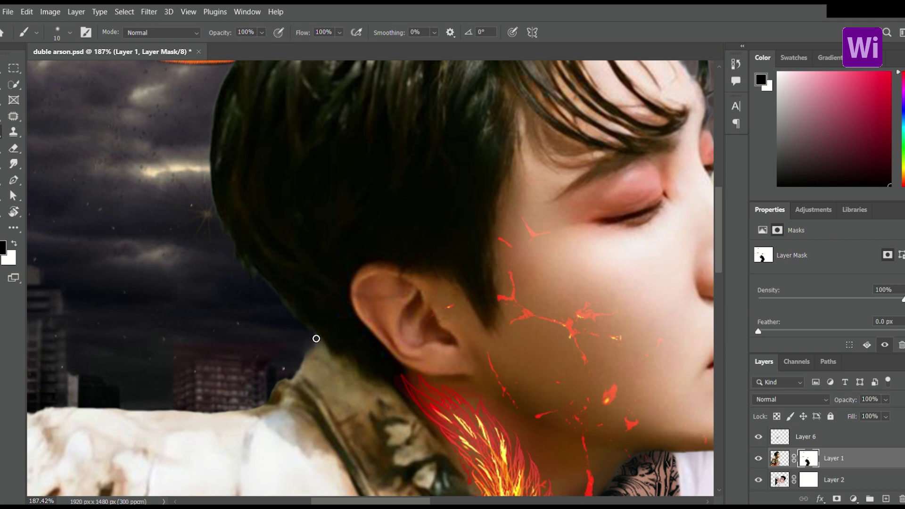
# Step: Review the left man's hair edge against the sky and get ready to dodge his hair on Layer 1
pyautogui.scroll(3, 211, 178)
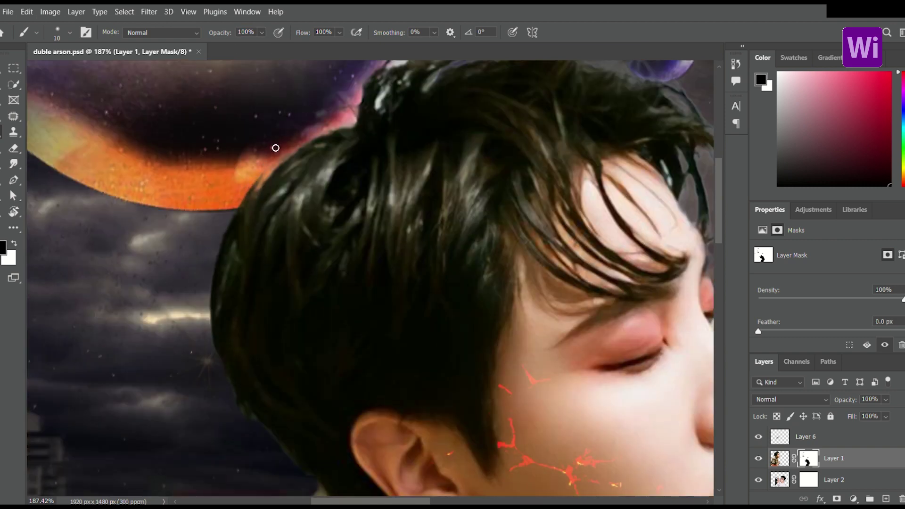
pyautogui.scroll(3, 330, 120)
pyautogui.scroll(-4, 400, 178)
pyautogui.scroll(-2, 400, 179)
pyautogui.click(780, 458)
pyautogui.press('o')
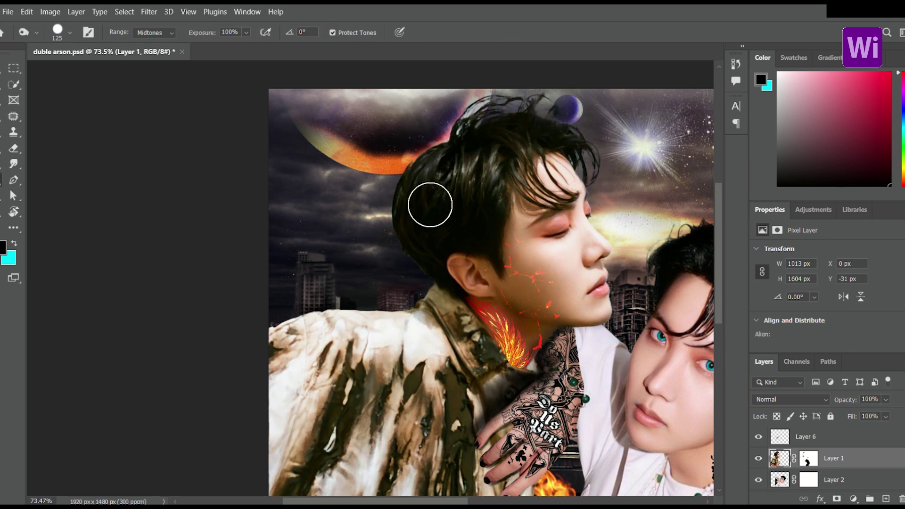
pyautogui.hscroll(3, 479, 171)
# Step: Duplicate the ember PNG layer into several copies placed over both men's jackets
pyautogui.press('v')
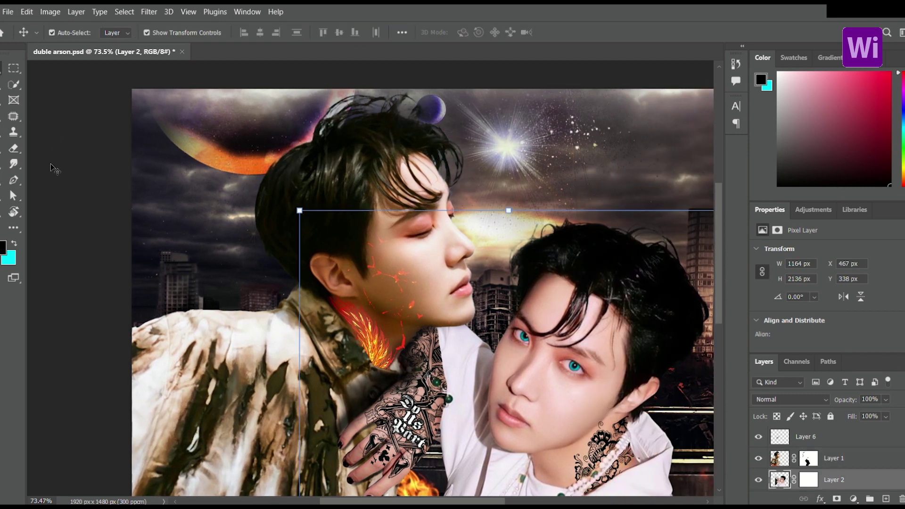
pyautogui.scroll(-3, 186, 310)
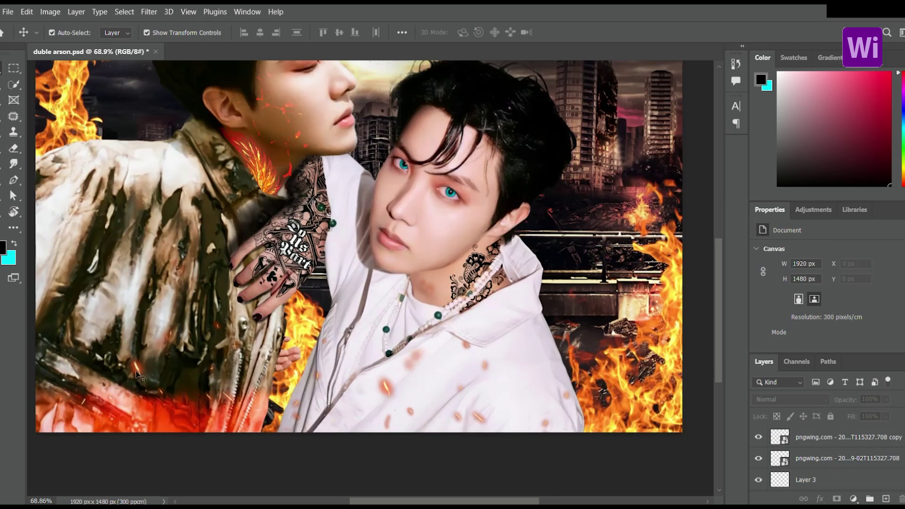
pyautogui.moveTo(129, 239); pyautogui.dragTo(251, 375)
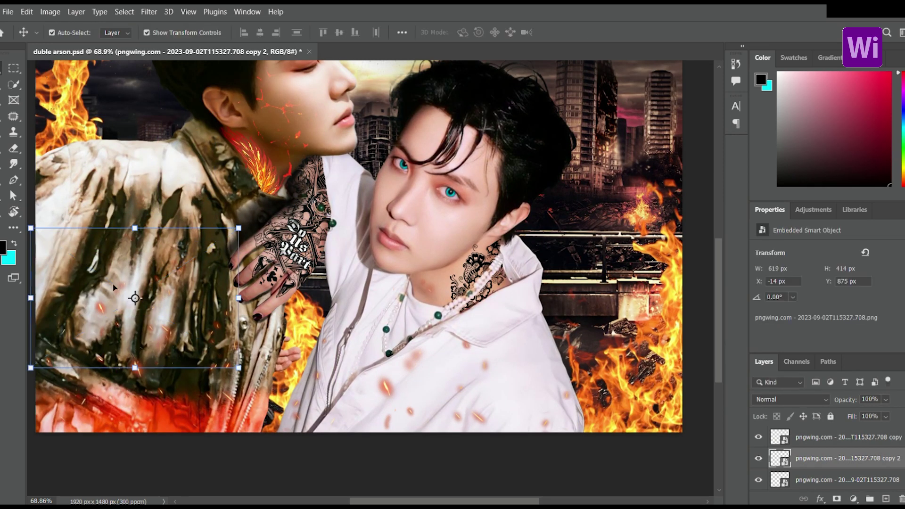
pyautogui.moveTo(251, 375); pyautogui.dragTo(252, 399)
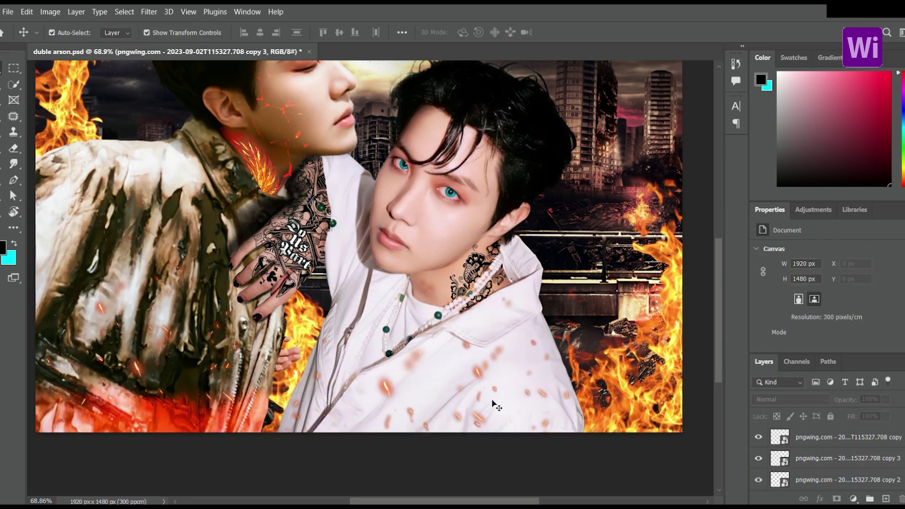
pyautogui.scroll(-1, 185, 368)
pyautogui.moveTo(386, 391); pyautogui.dragTo(479, 413)
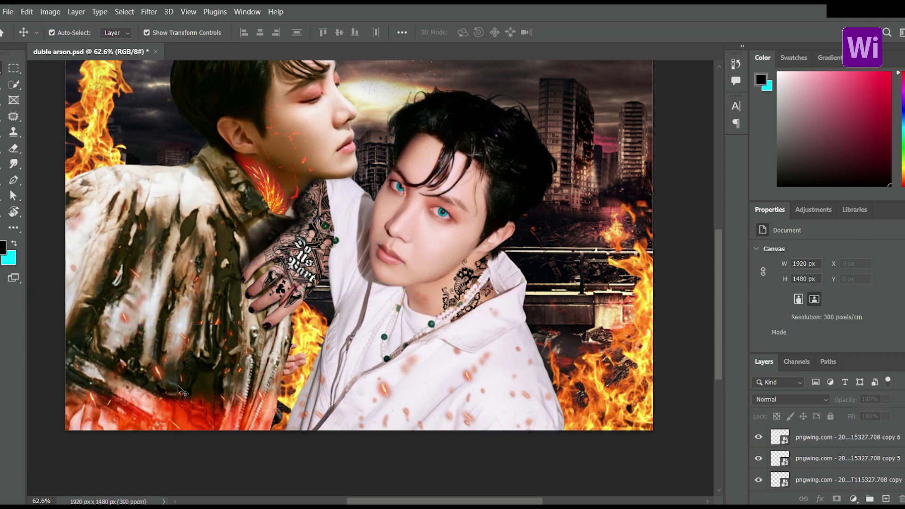